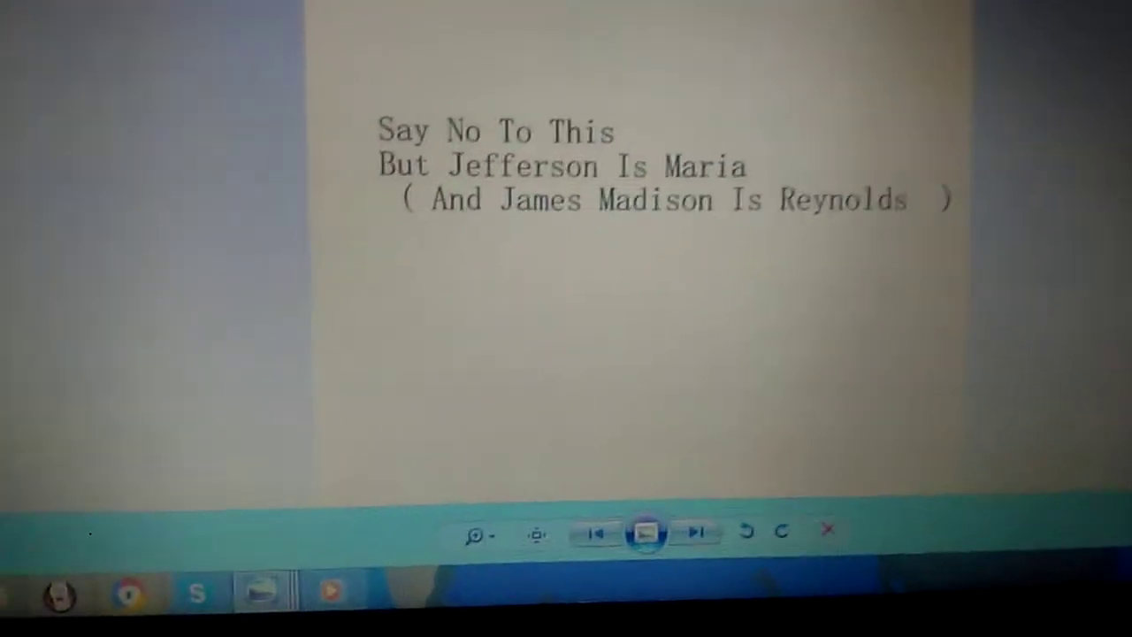
Advance from the title card to the sketch of the bow-tied man before buildings
key(Right)
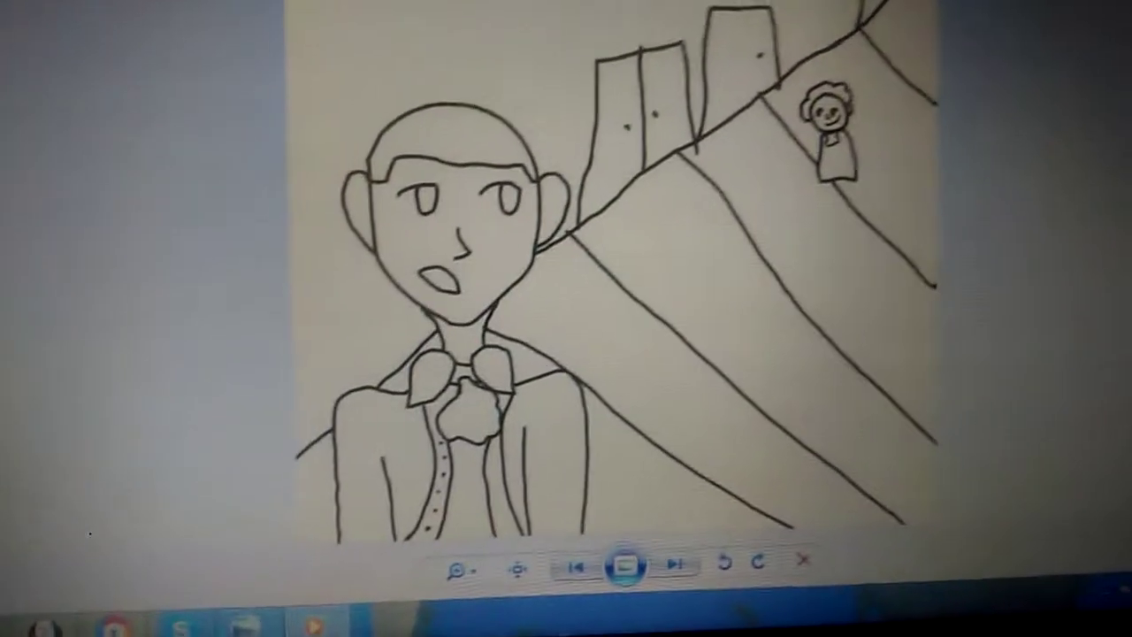
Advance past the smiling figure and stick figure sketches to the head-construction drawing
key(Right)
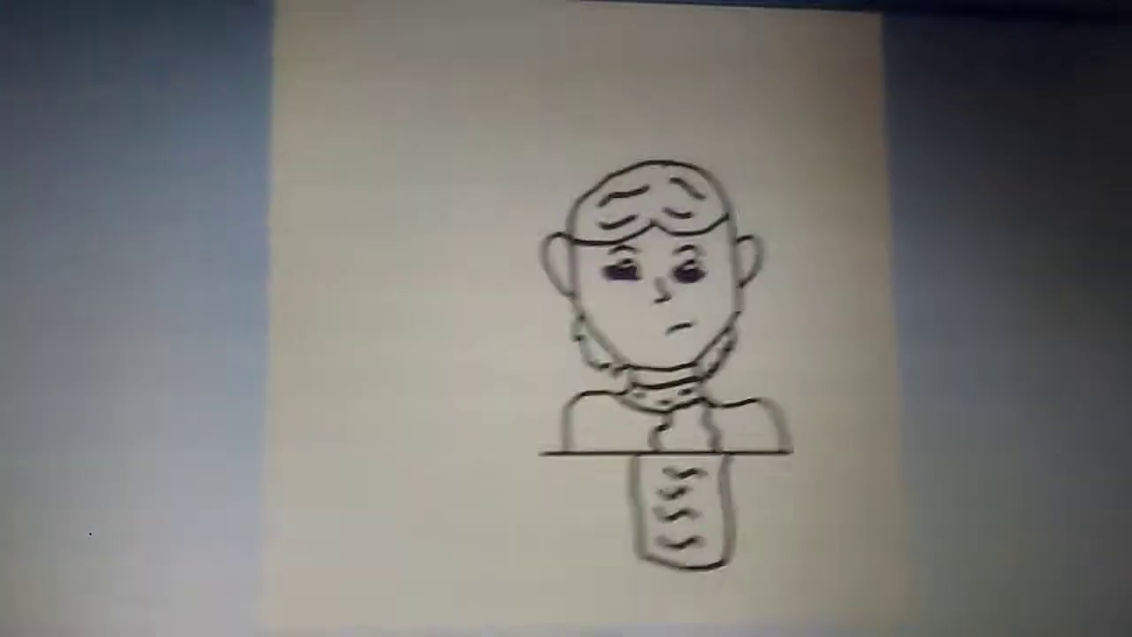
key(Right)
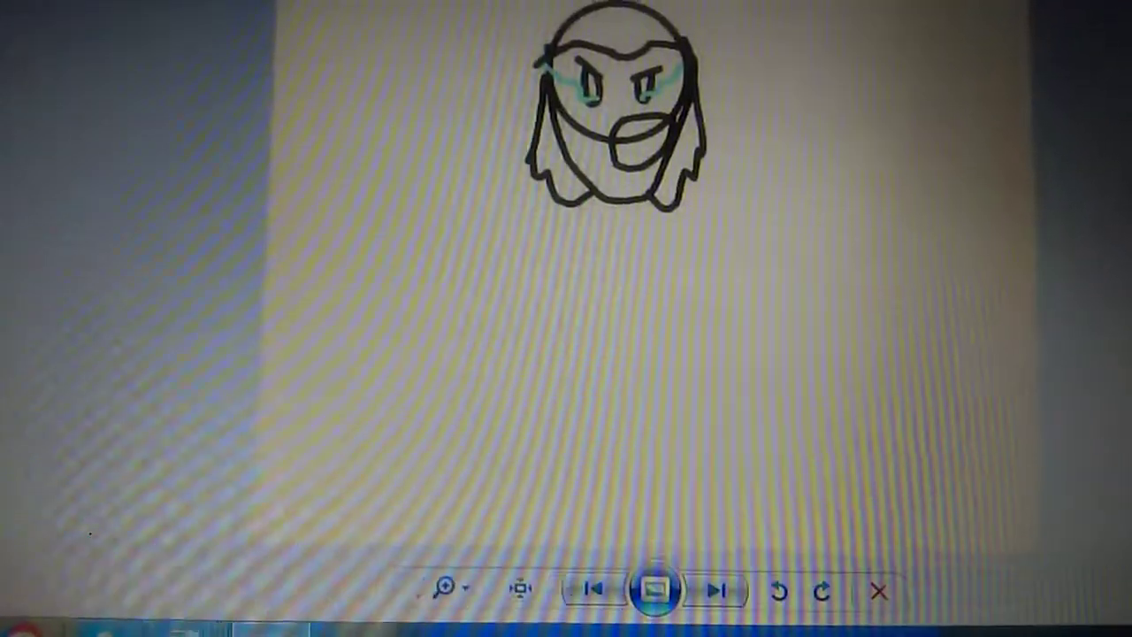
Advance to the drawing of the curly-haired figure with an open, surprised mouth
key(Right)
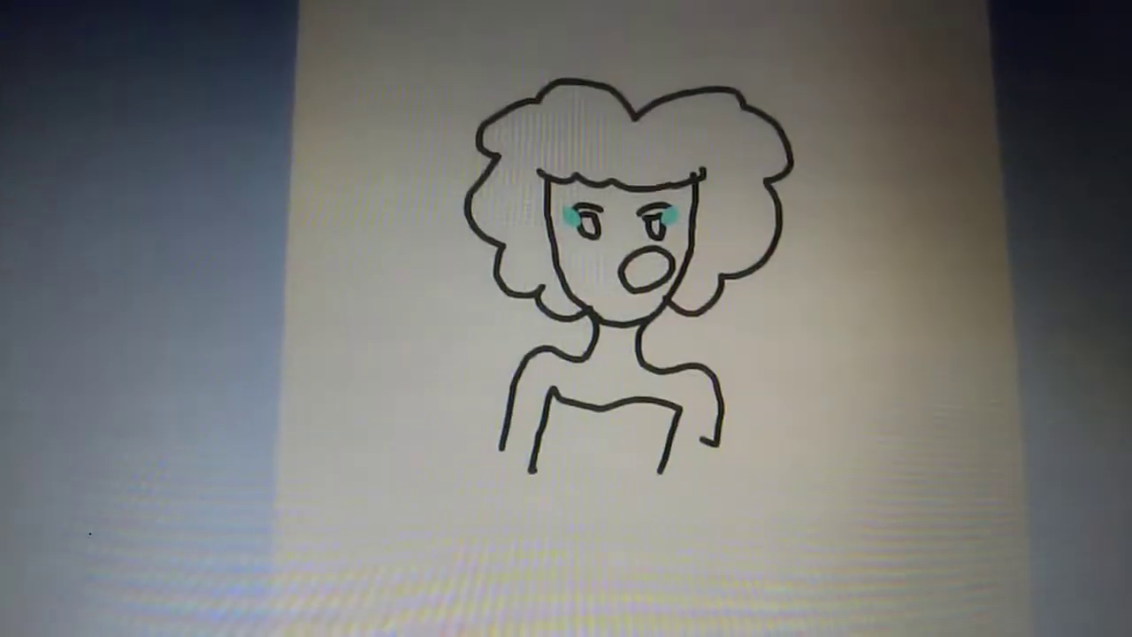